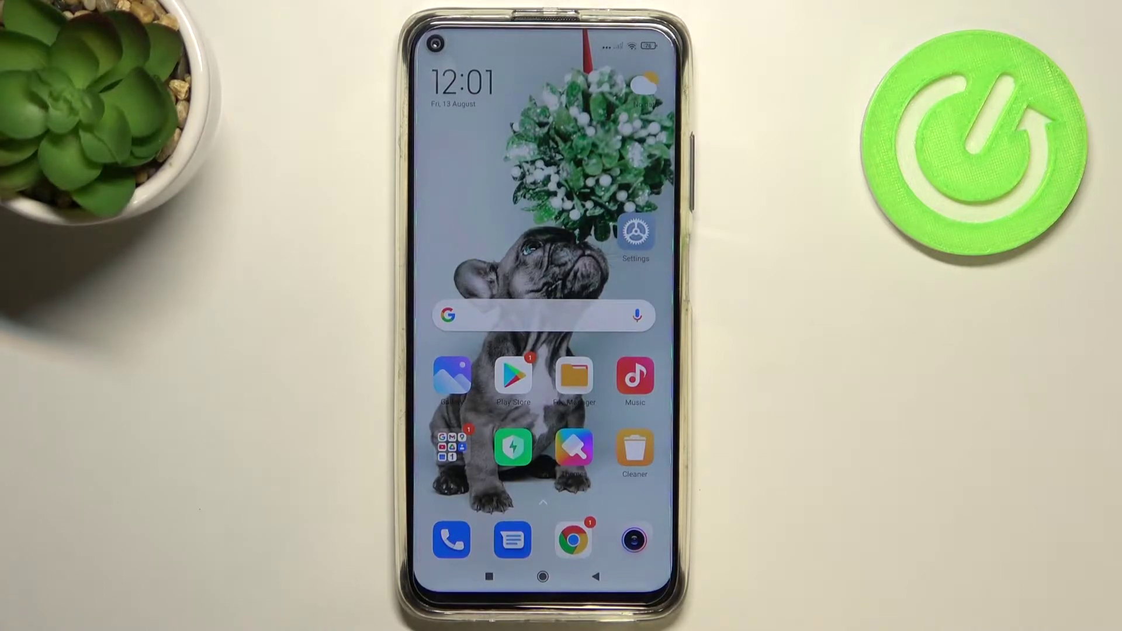
Start a new Messages conversation and display Gboard's extra tools panel.
left_click(513, 541)
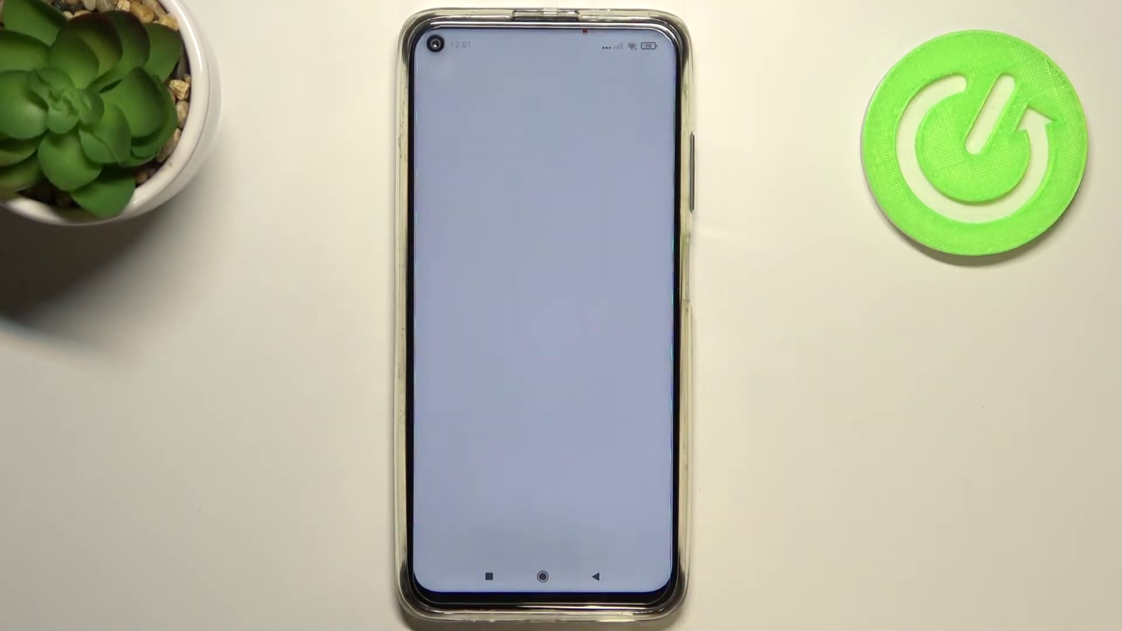
left_click(614, 526)
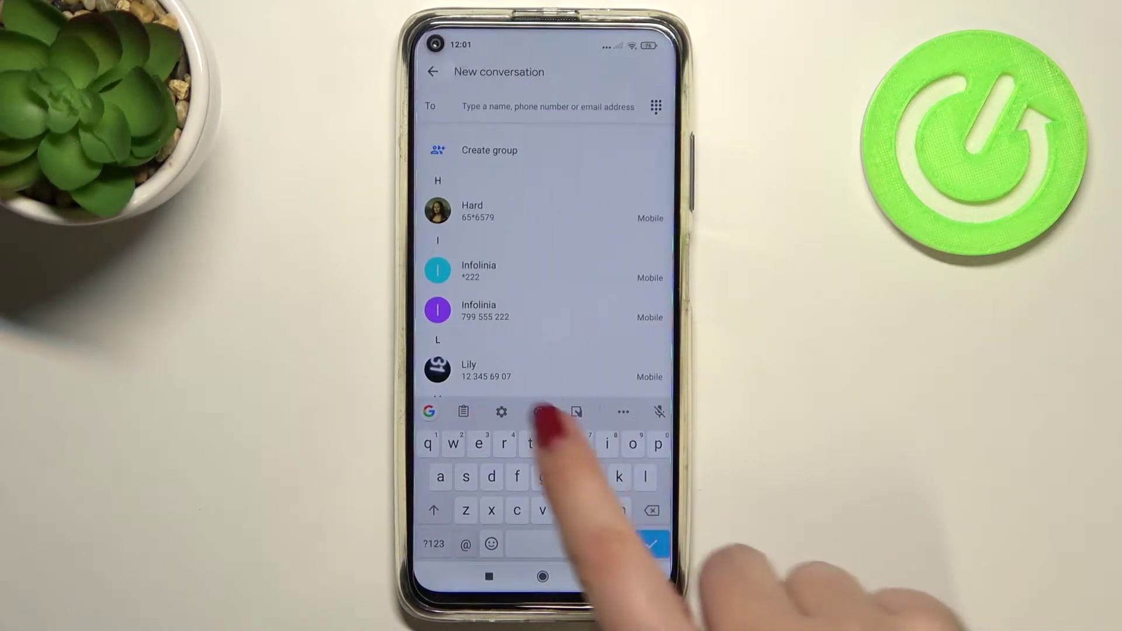
left_click(501, 411)
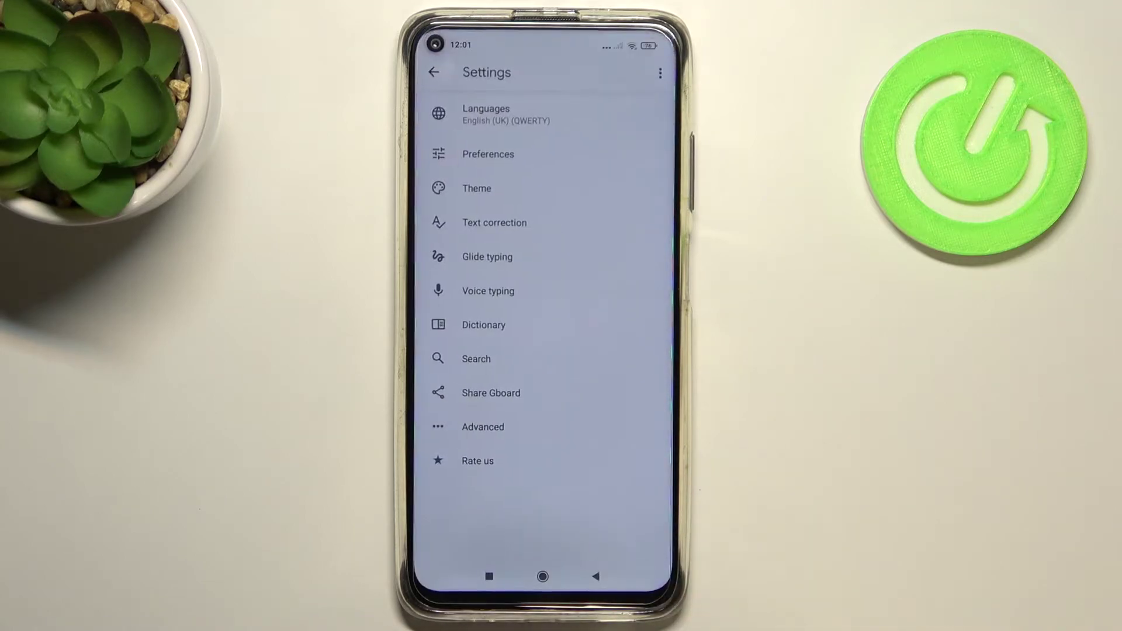
left_click(596, 575)
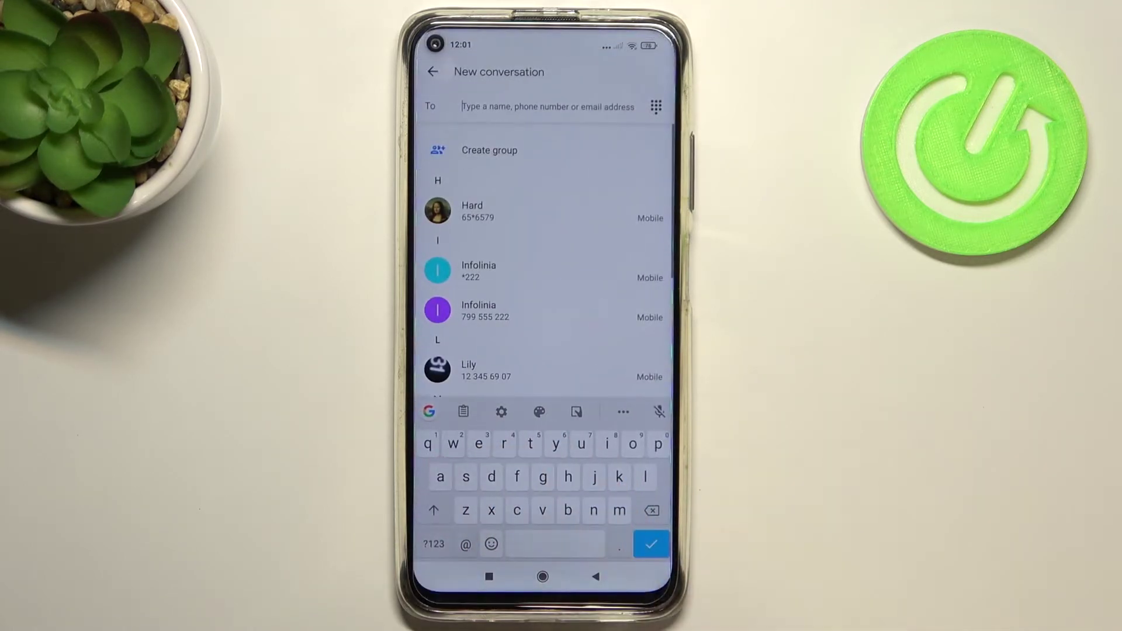
left_click(624, 411)
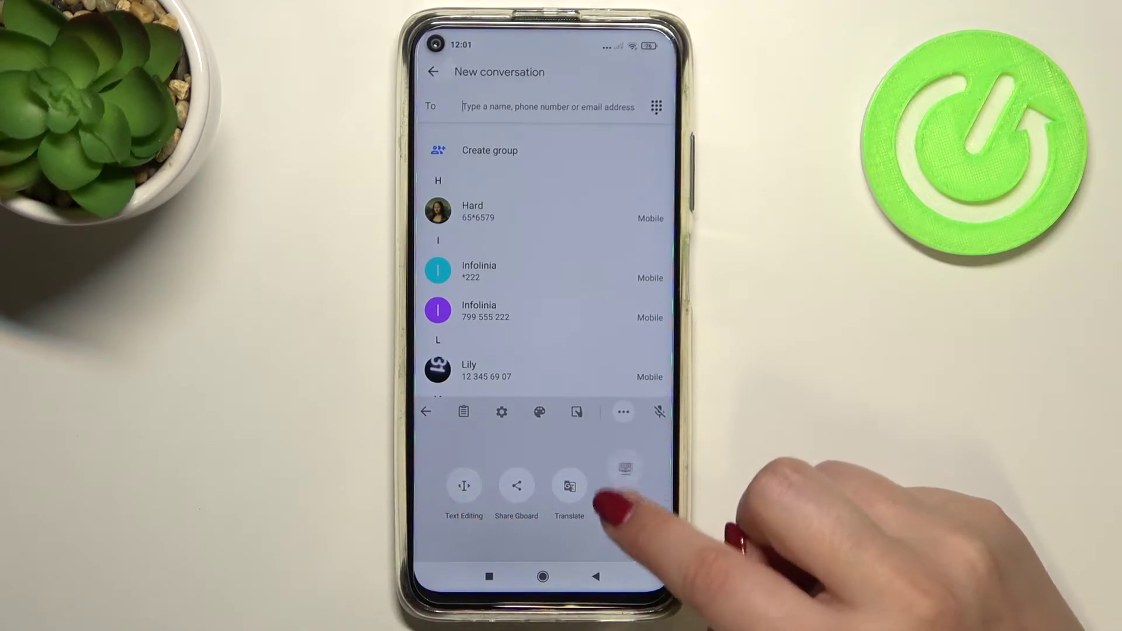
mouse_move(618, 498)
left_mouse_down()
mouse_move(513, 422)
mouse_move(562, 414)
left_mouse_up()
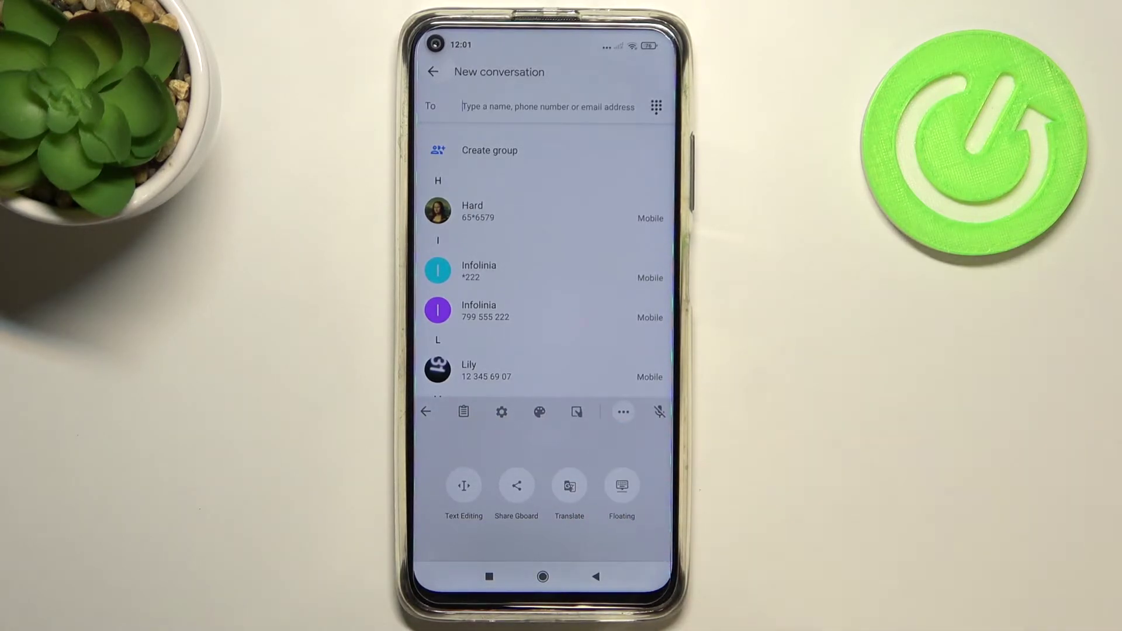
Go to Gboard's Languages settings and bring up the Add keyboard language list.
left_click(502, 411)
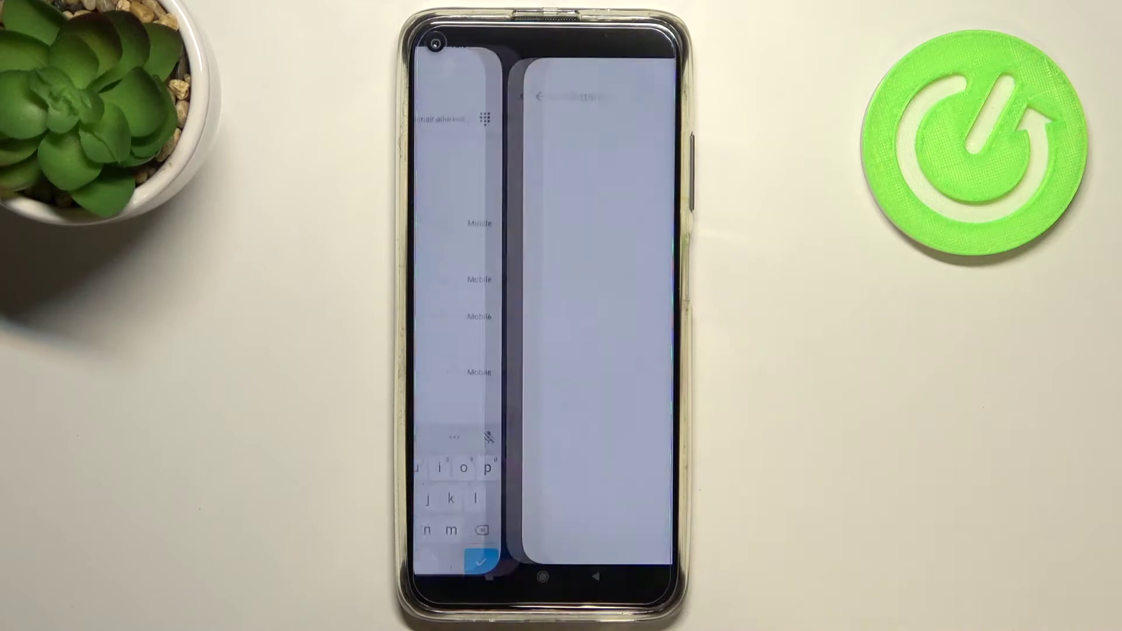
left_click(578, 114)
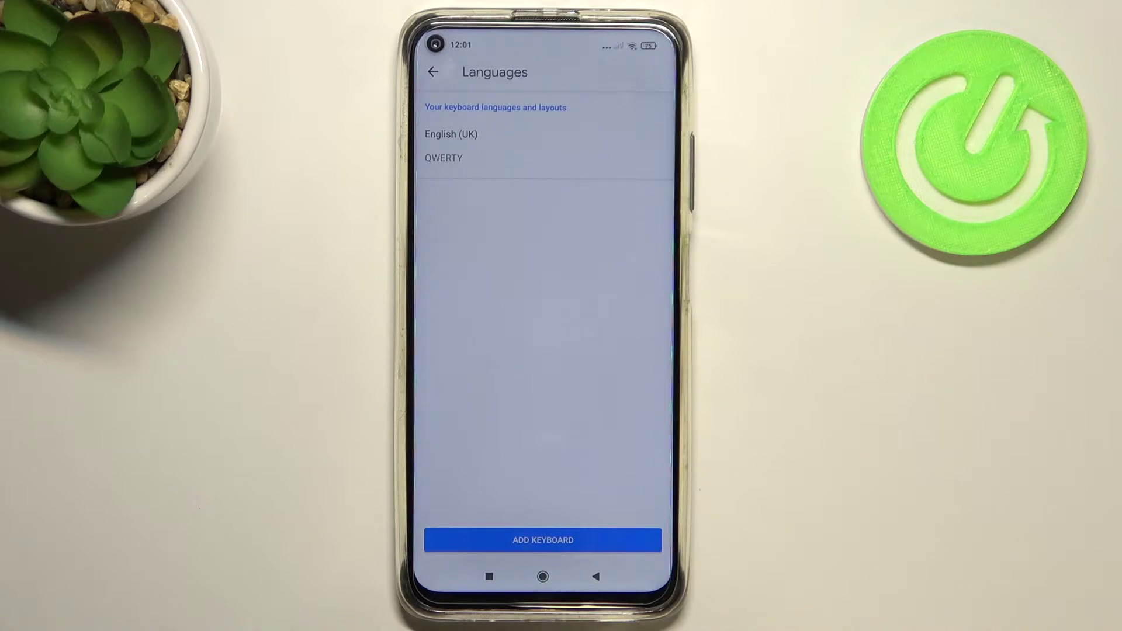
left_click(552, 540)
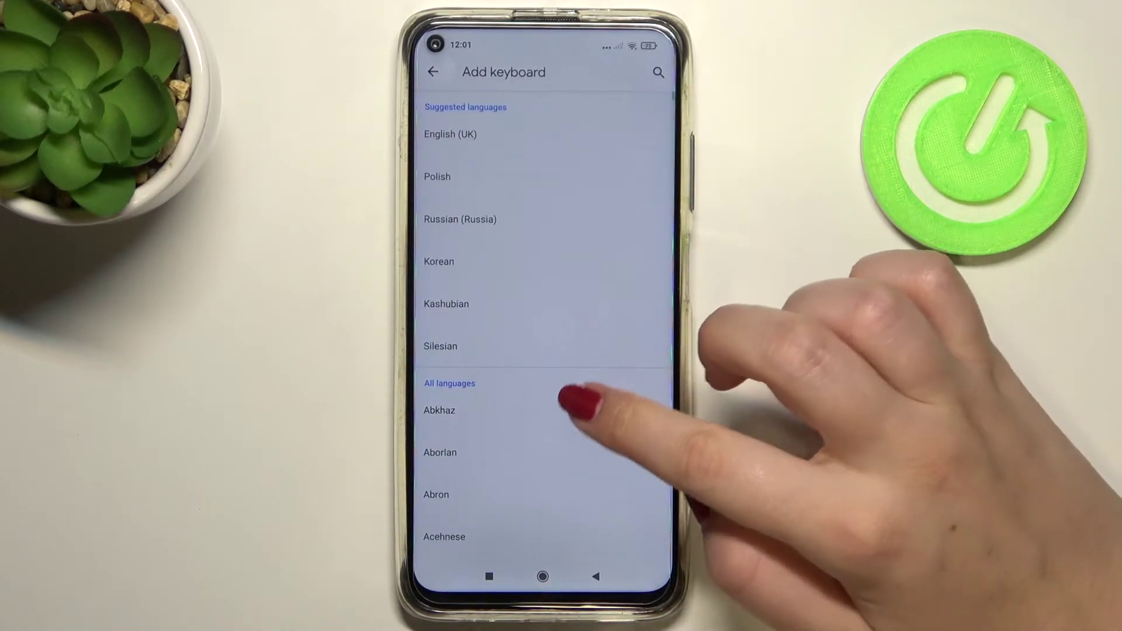
scroll(576, 400, "down", 10)
scroll(604, 351, "down", 5)
scroll(604, 351, "down", 5)
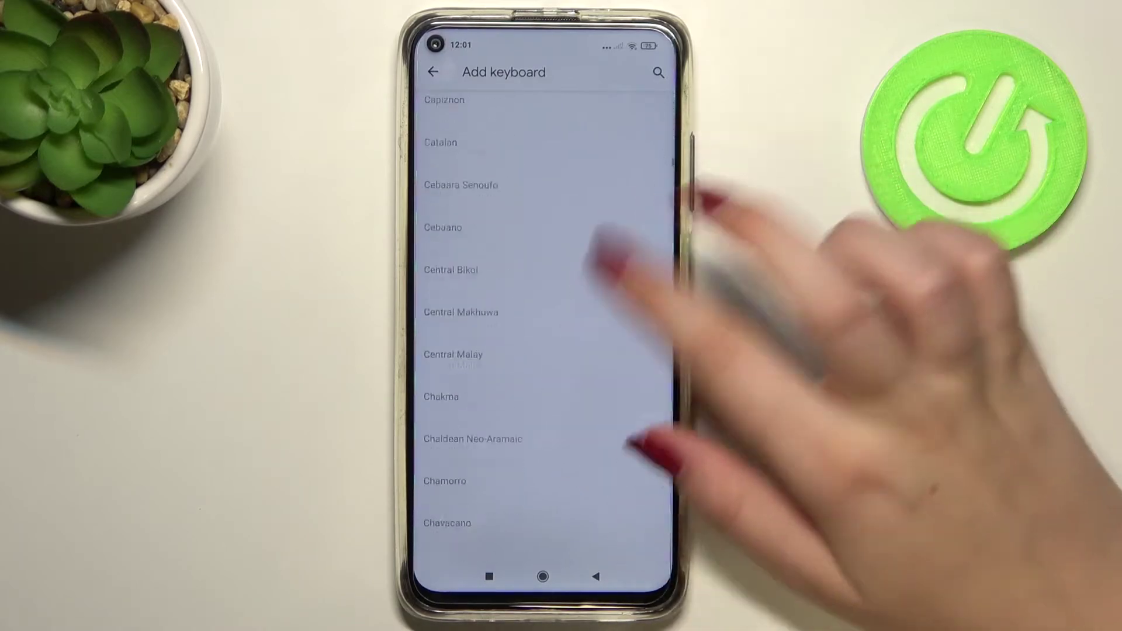
scroll(605, 351, "down", 5)
scroll(606, 351, "down", 5)
scroll(604, 351, "down", 5)
scroll(604, 351, "down", 5)
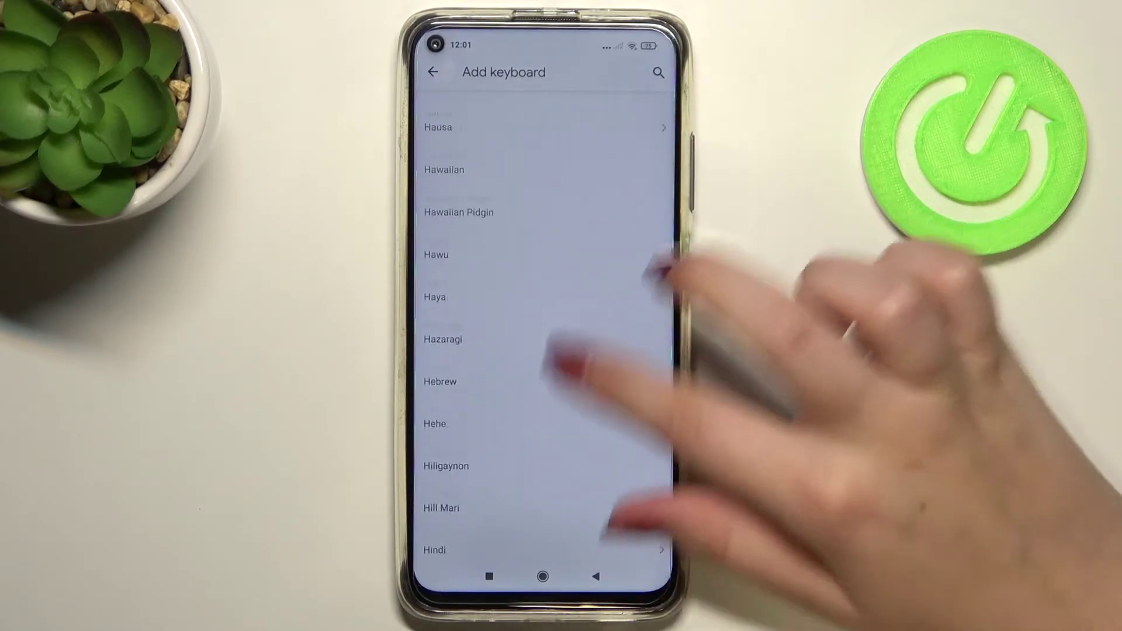
scroll(605, 351, "down", 5)
scroll(606, 351, "down", 5)
scroll(604, 351, "down", 5)
scroll(605, 351, "down", 5)
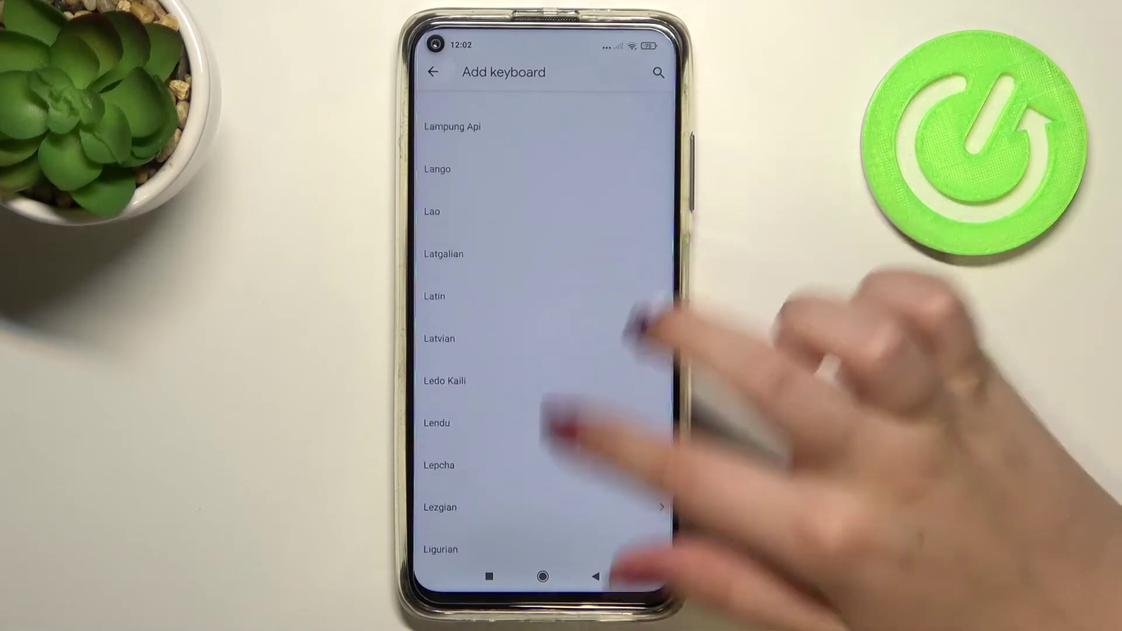
scroll(605, 350, "down", 5)
scroll(605, 350, "down", 5)
scroll(604, 351, "up", 5)
scroll(604, 351, "up", 5)
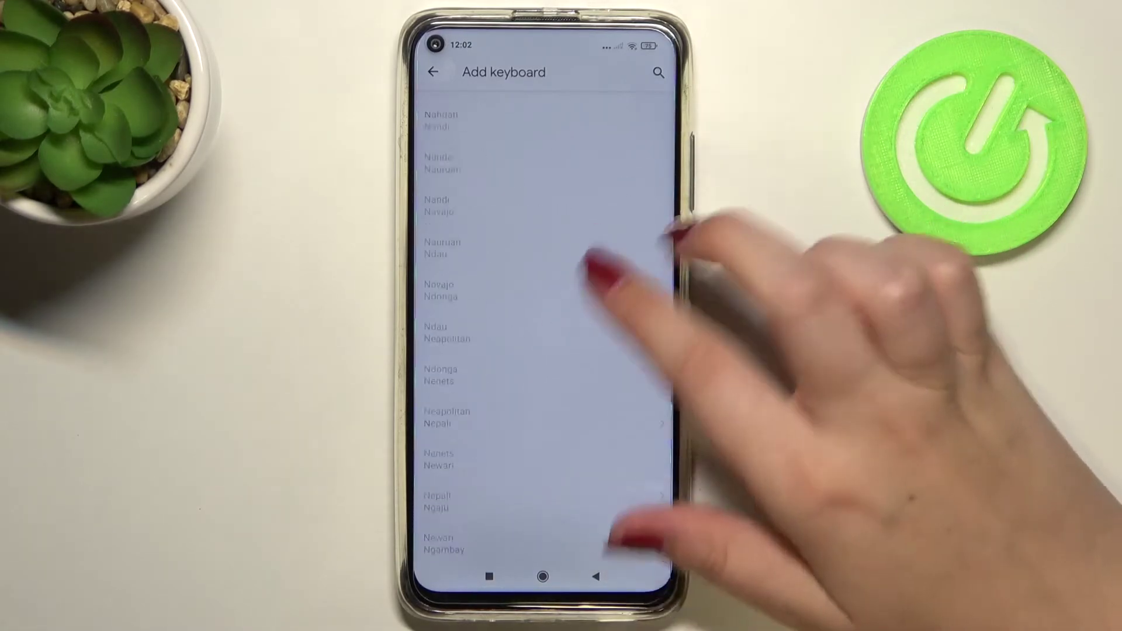
scroll(605, 351, "up", 5)
scroll(605, 351, "up", 5)
scroll(605, 395, "up", 5)
scroll(605, 395, "up", 5)
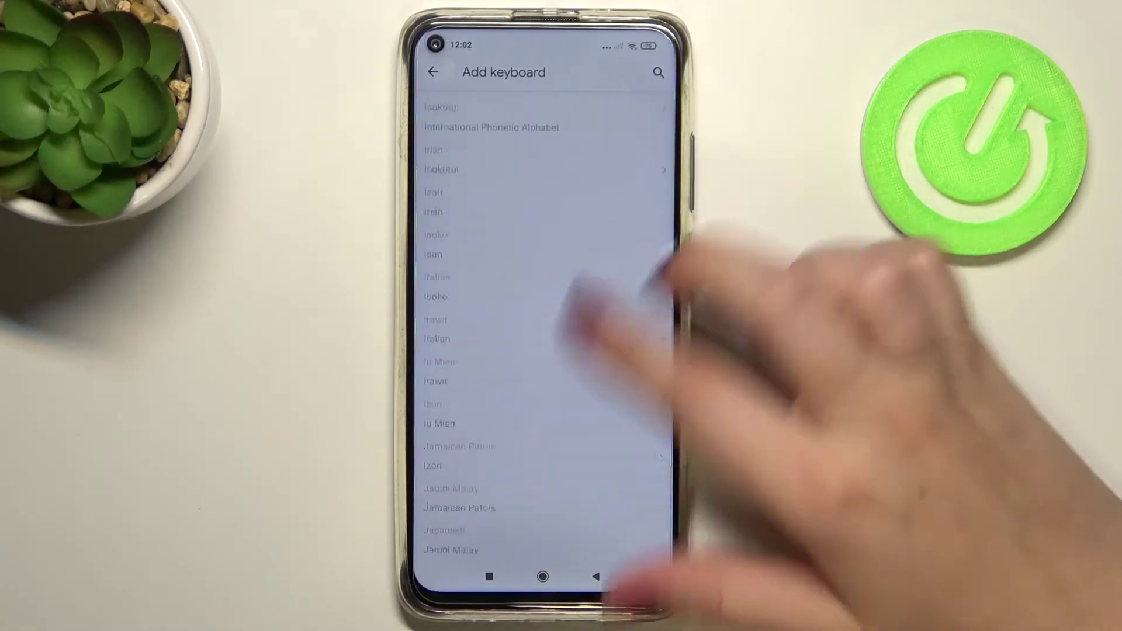
scroll(606, 351, "up", 5)
scroll(605, 394, "up", 5)
scroll(561, 351, "up", 5)
scroll(561, 351, "up", 5)
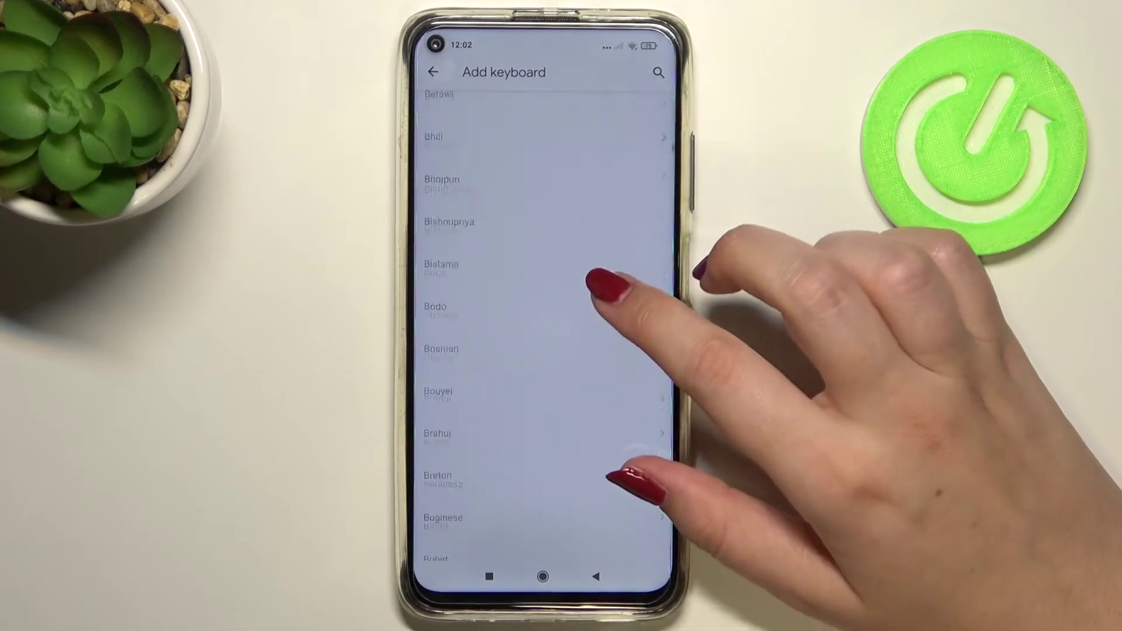
scroll(561, 350, "up", 5)
scroll(560, 350, "up", 5)
scroll(561, 394, "up", 5)
scroll(561, 395, "up", 5)
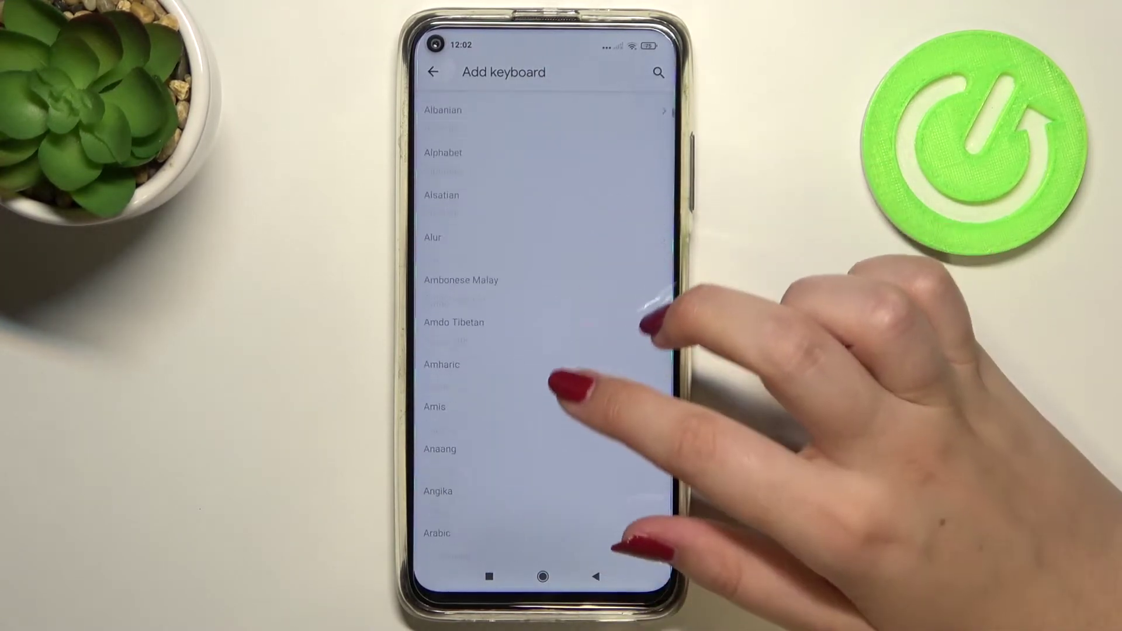
scroll(570, 395, "up", 3)
scroll(570, 395, "up", 3)
scroll(570, 395, "up", 3)
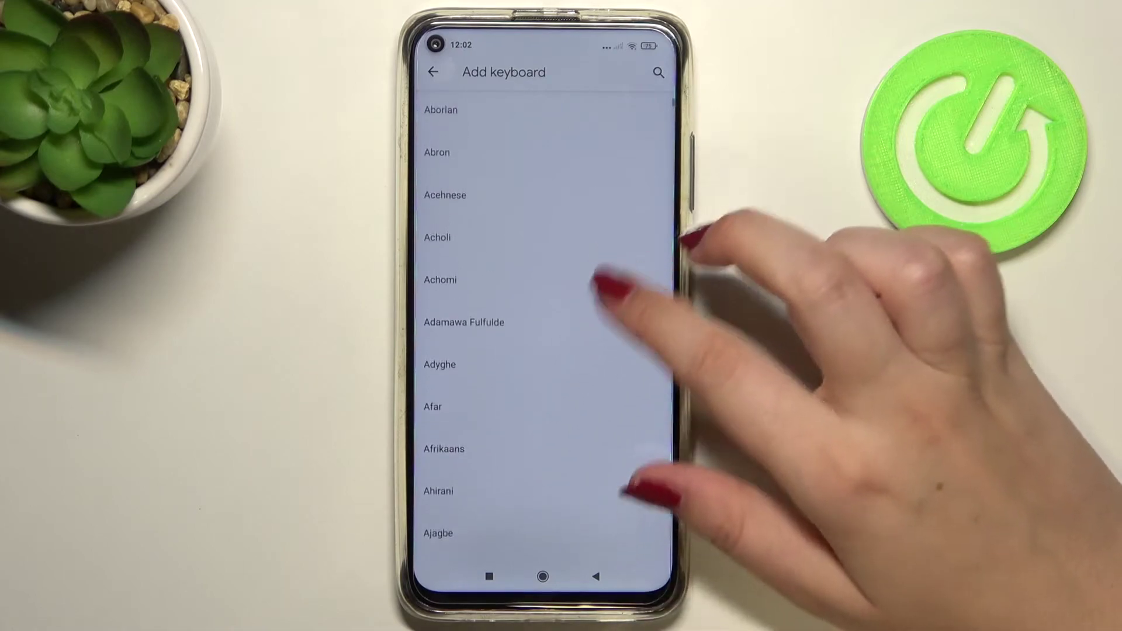
scroll(569, 394, "up", 3)
scroll(543, 351, "up", 2)
scroll(543, 350, "down", 5)
scroll(544, 351, "down", 3)
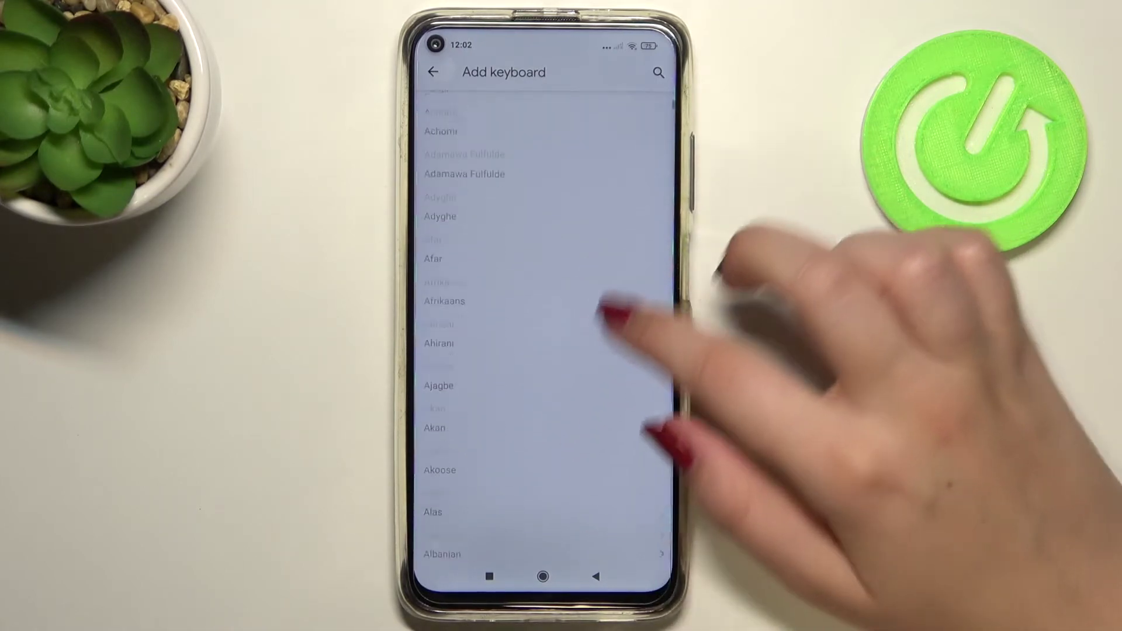
scroll(543, 350, "down", 3)
scroll(544, 351, "down", 3)
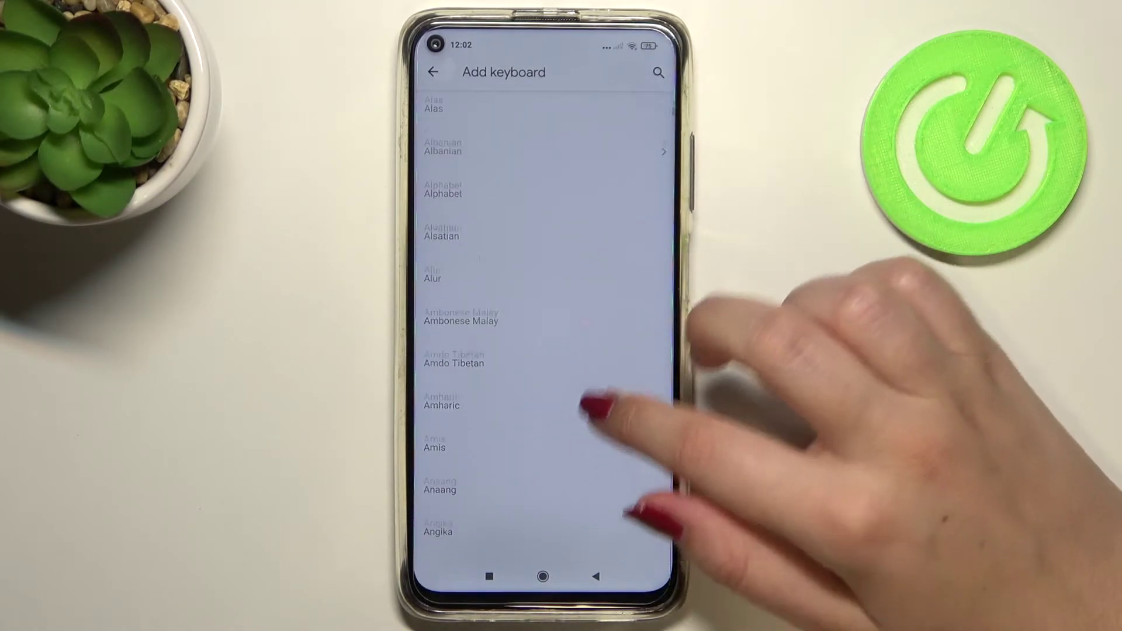
scroll(543, 352, "down", 3)
scroll(543, 351, "down", 3)
scroll(543, 351, "down", 3)
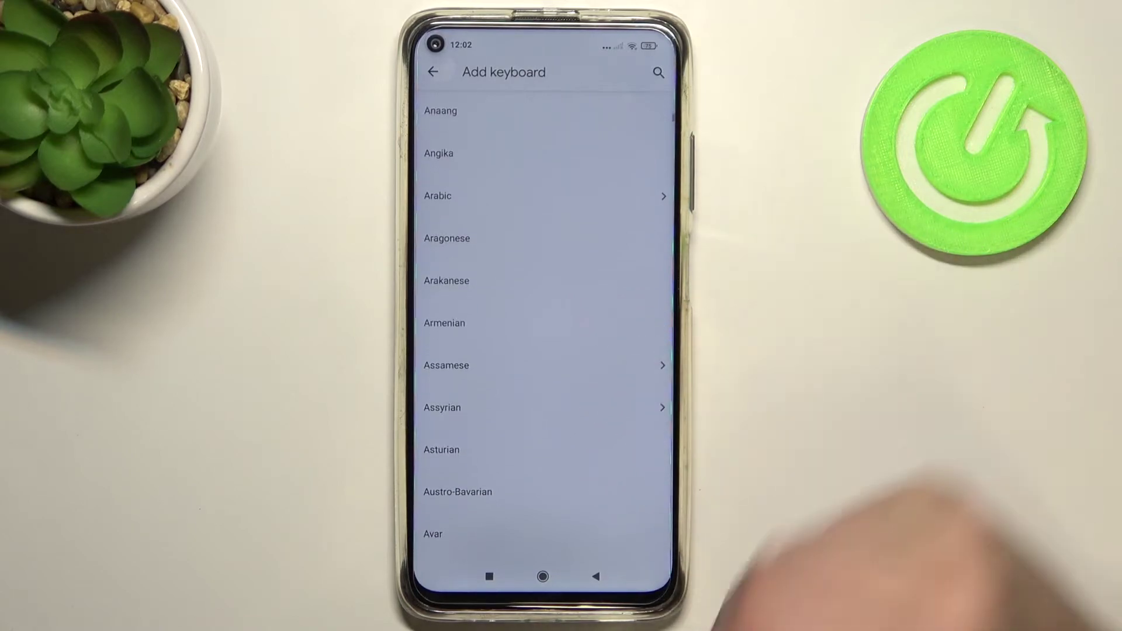
Add the Arabic (Algeria) keyboard with the Arabic layout, then return to Settings.
left_click(601, 193)
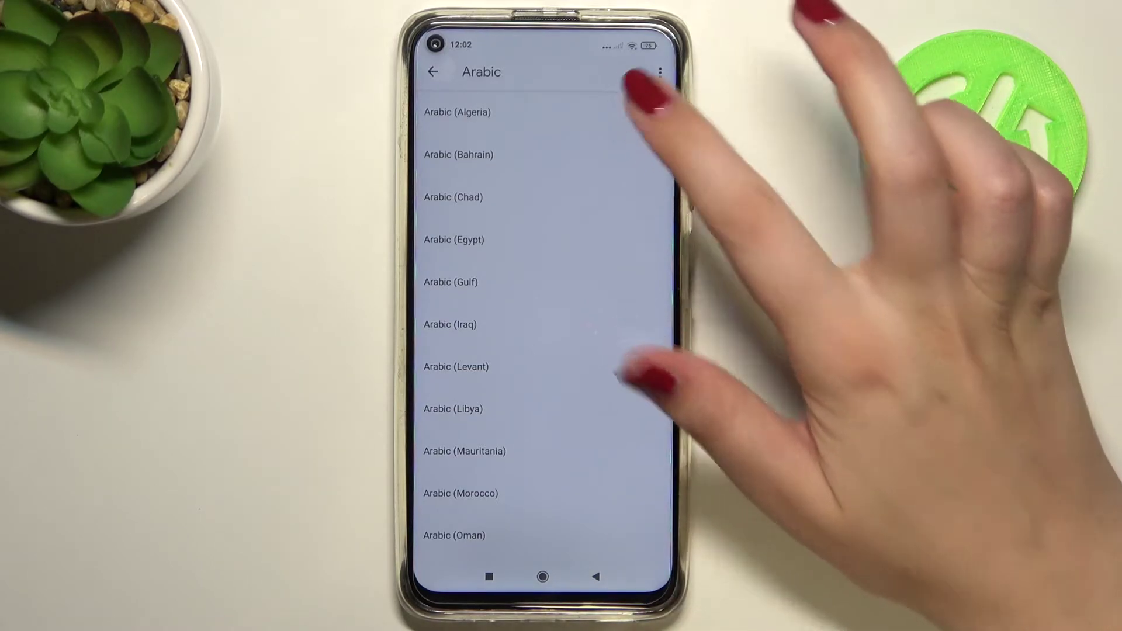
left_click(613, 112)
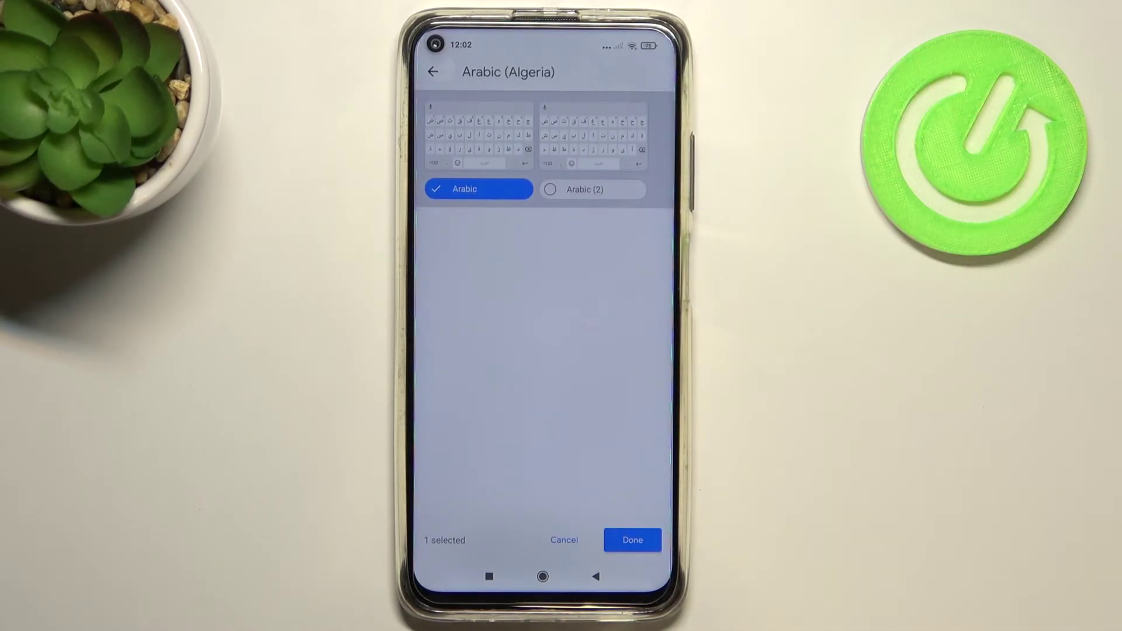
left_click(632, 540)
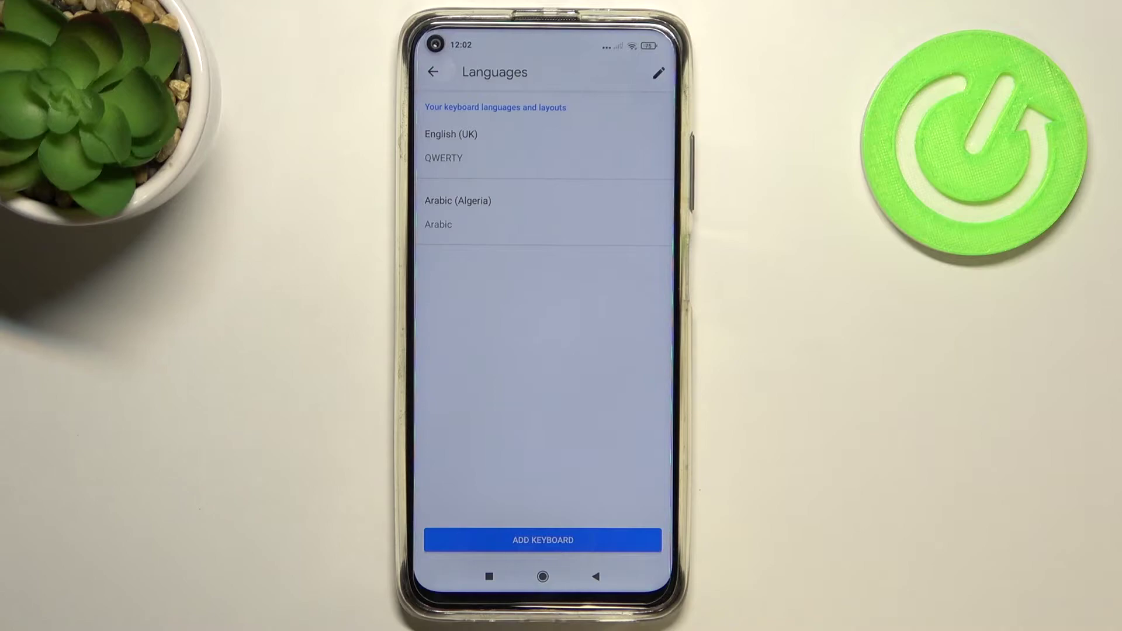
left_click(595, 576)
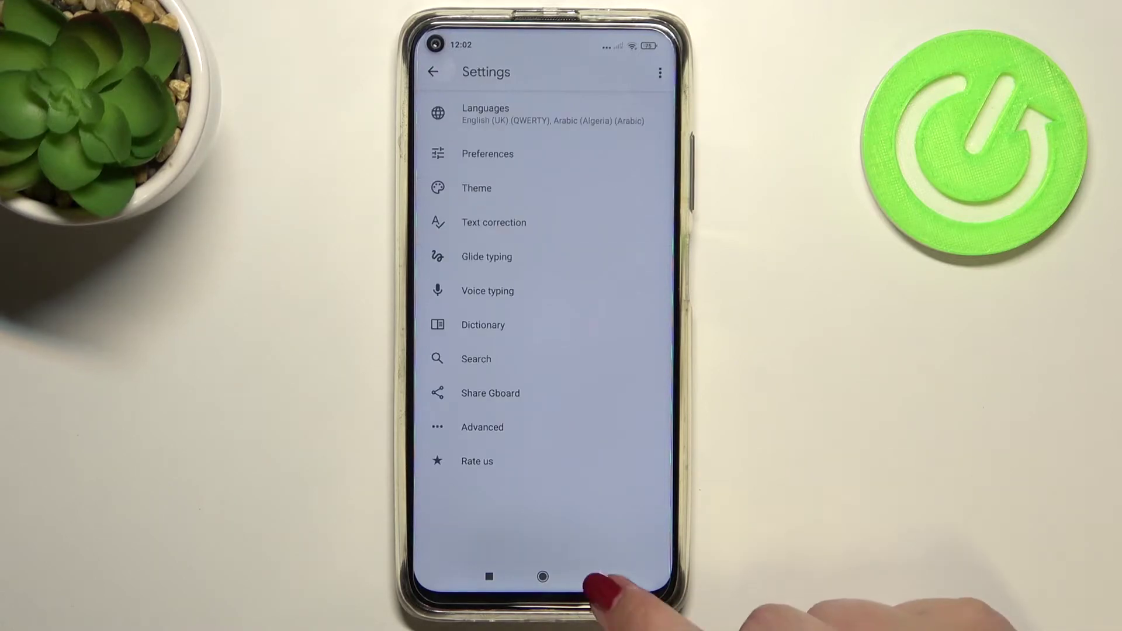
Type mixed Latin and Arabic letters in the recipient field, toggling between English and Arabic.
left_click(595, 576)
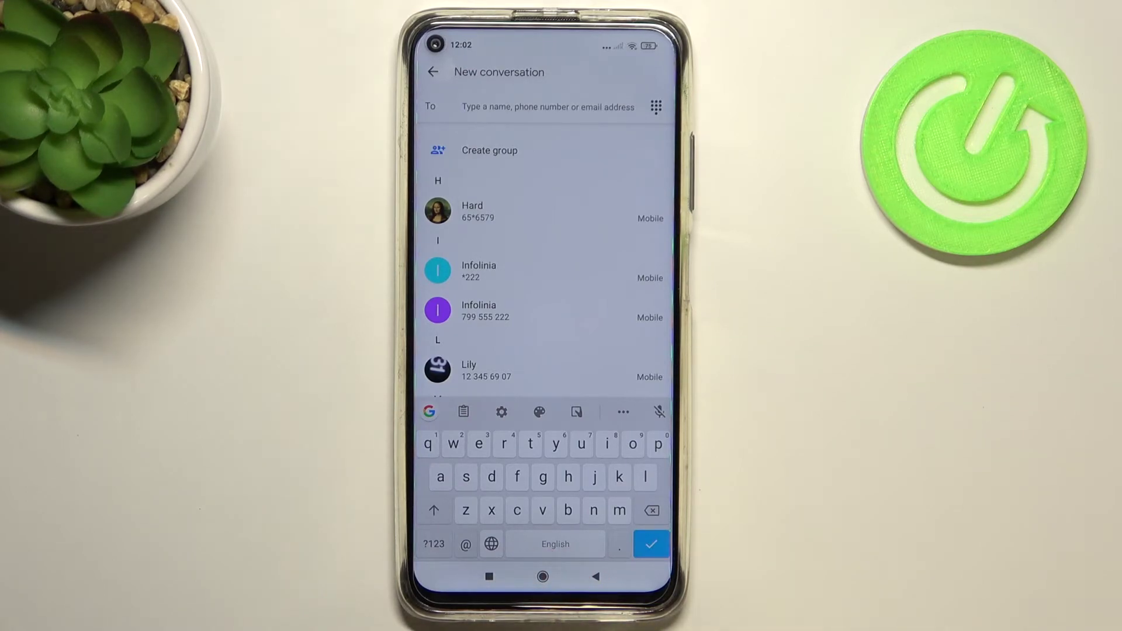
type("ydjtg")
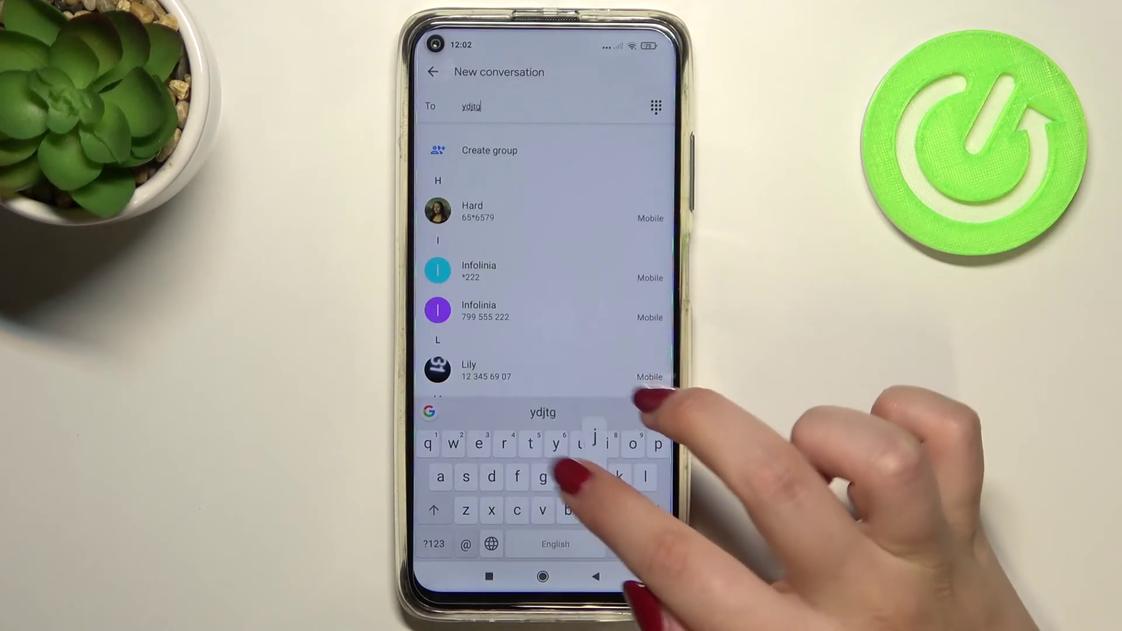
type("jyjbh")
left_click(491, 543)
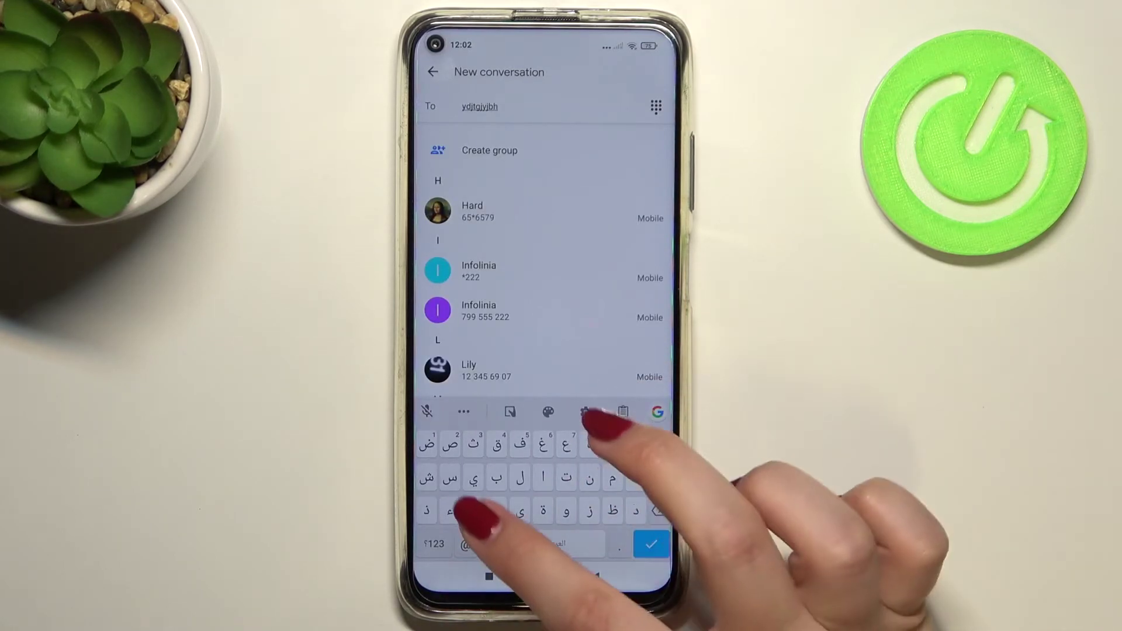
type("بشتولنرت")
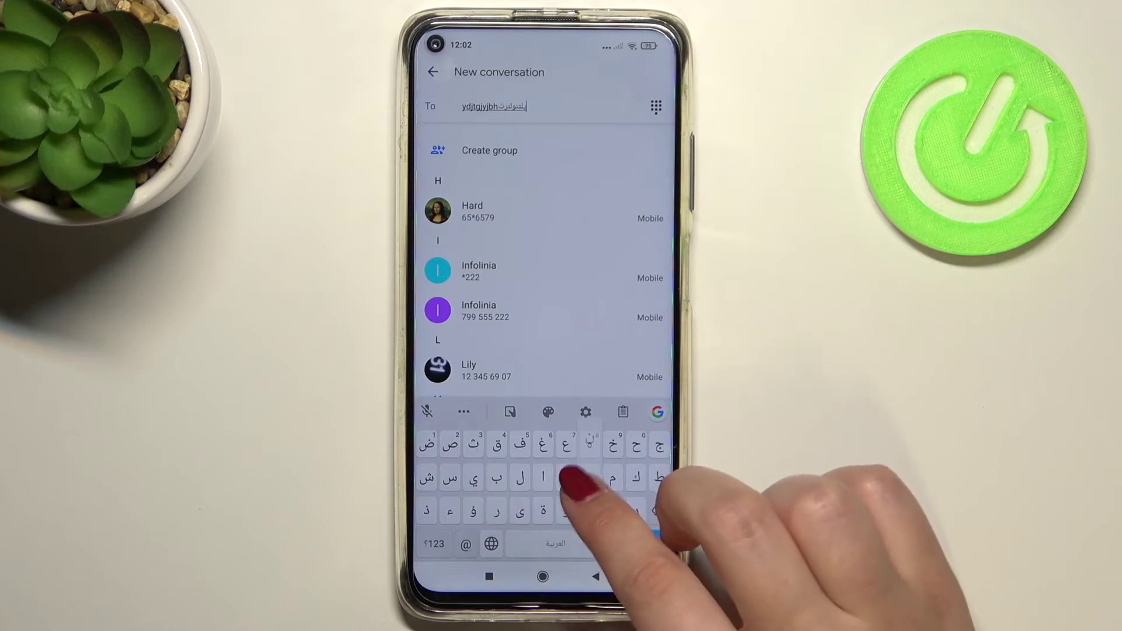
type("تلتله")
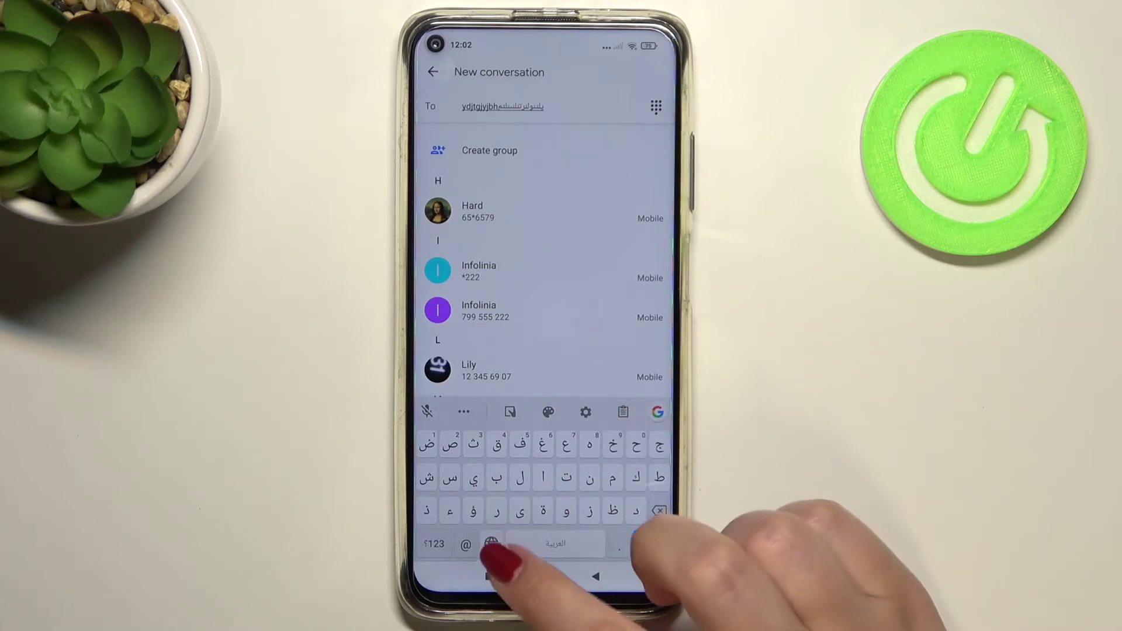
left_click(491, 543)
type("hdhgdb")
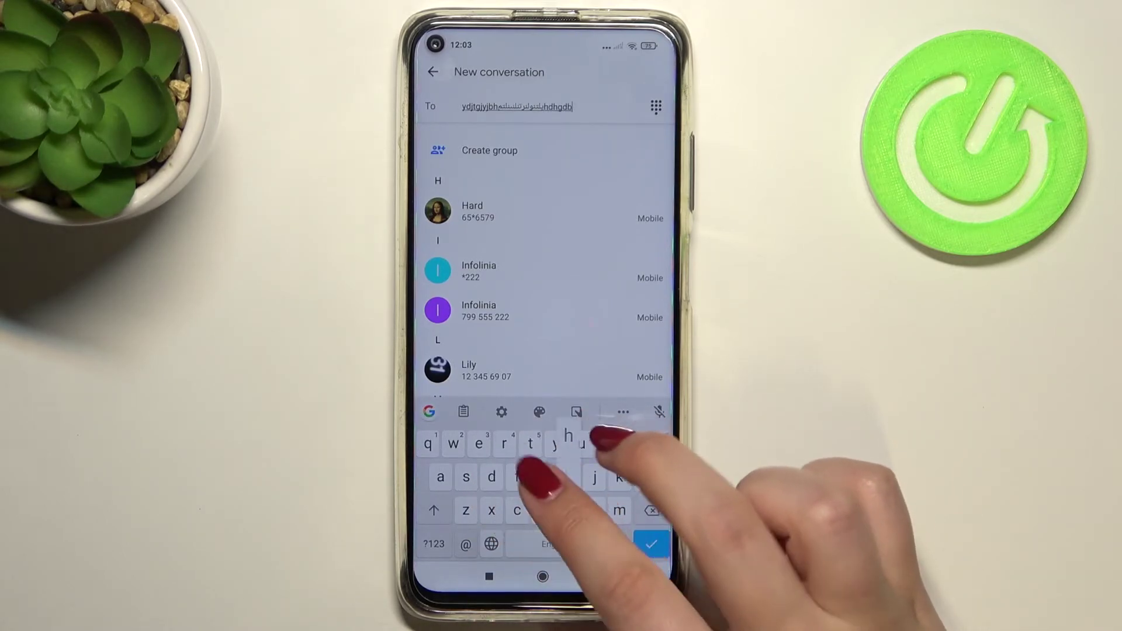
type("hg")
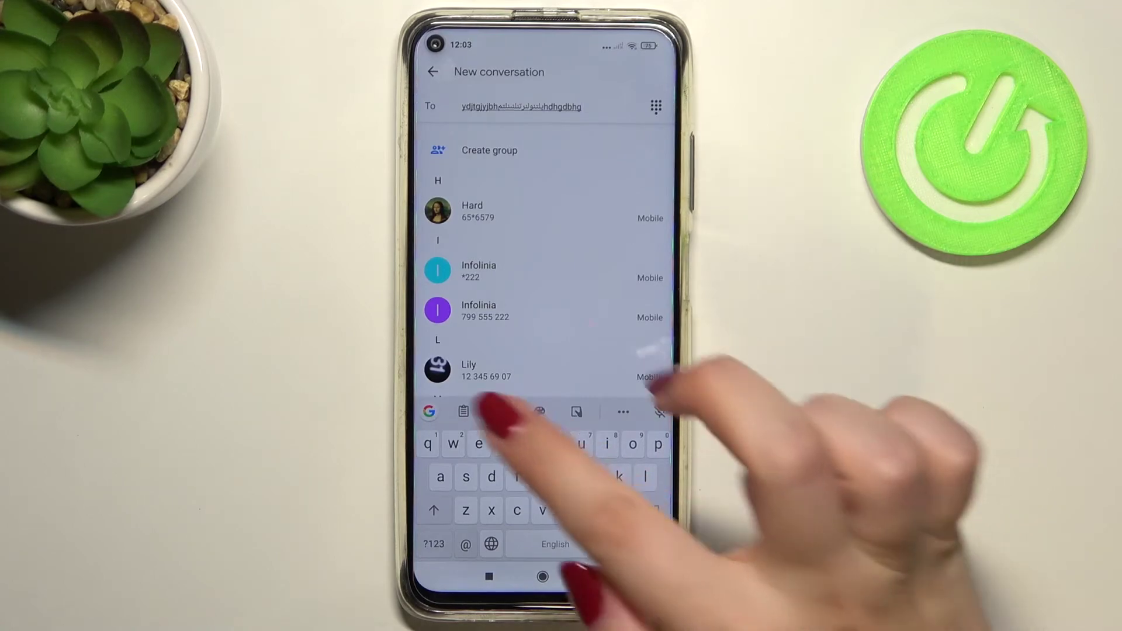
Delete the Arabic (Algeria) keyboard from Gboard's language list, keeping only English (UK).
left_click(502, 412)
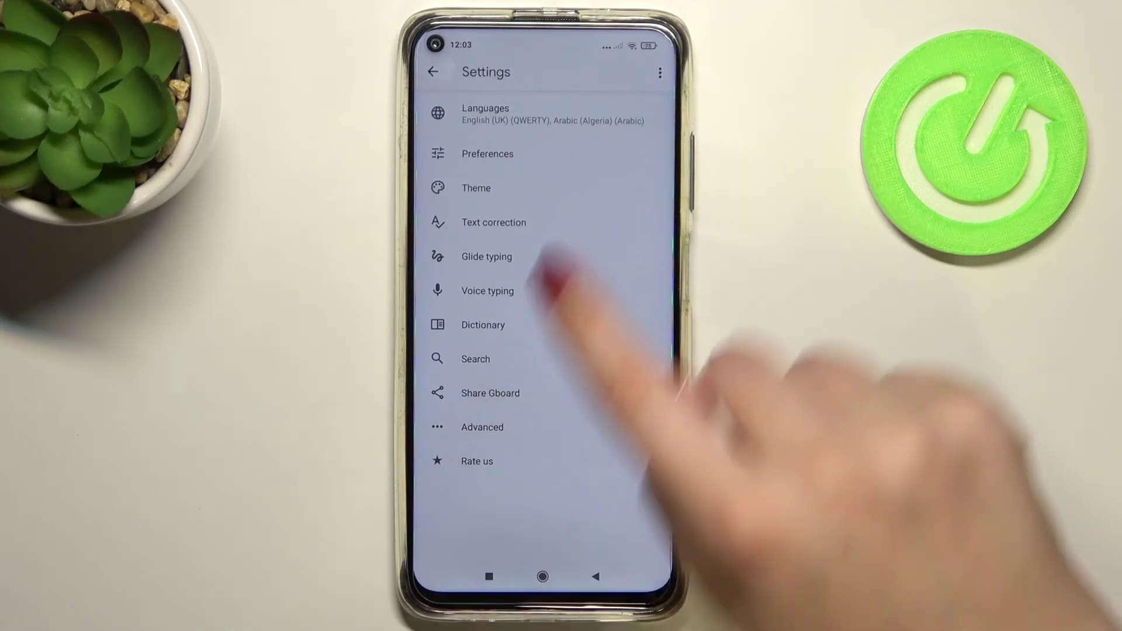
left_click(579, 118)
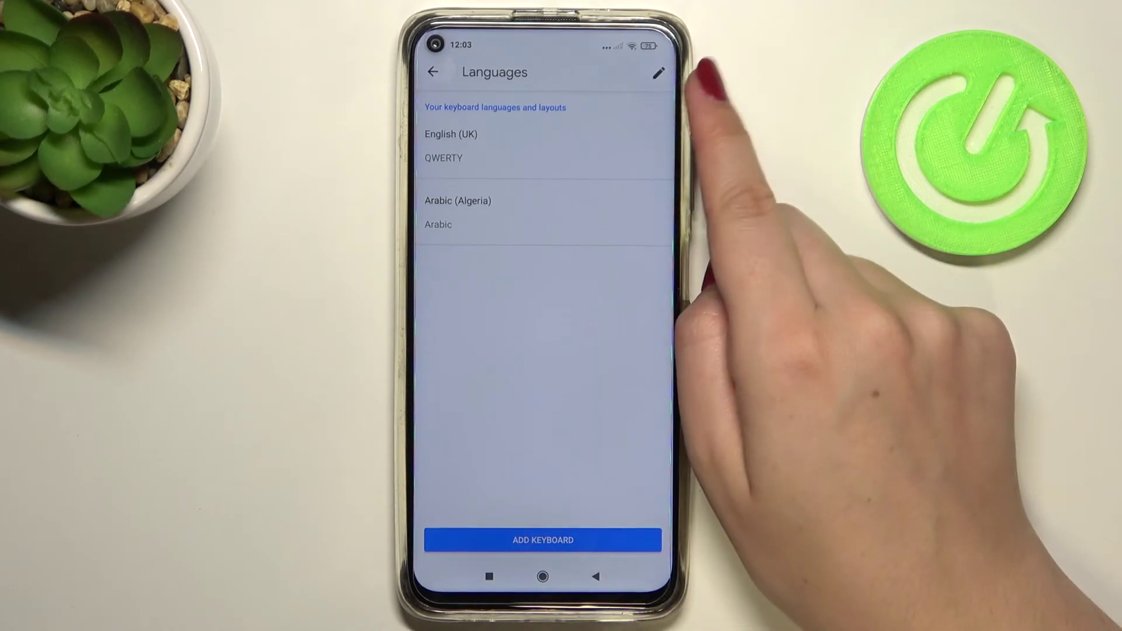
left_click(658, 73)
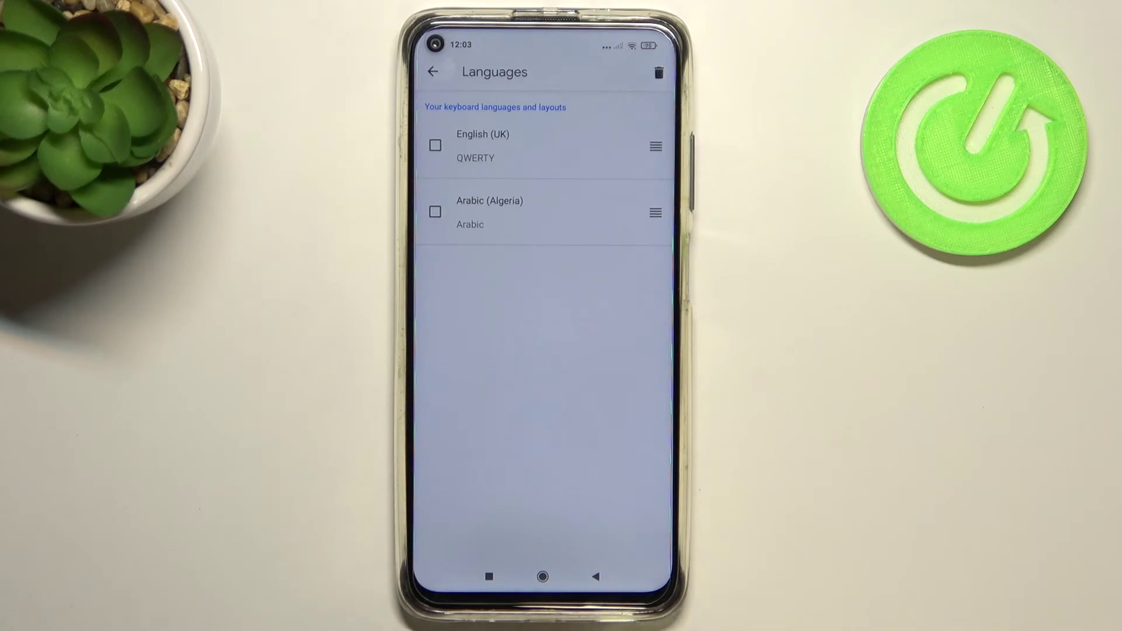
left_click(526, 212)
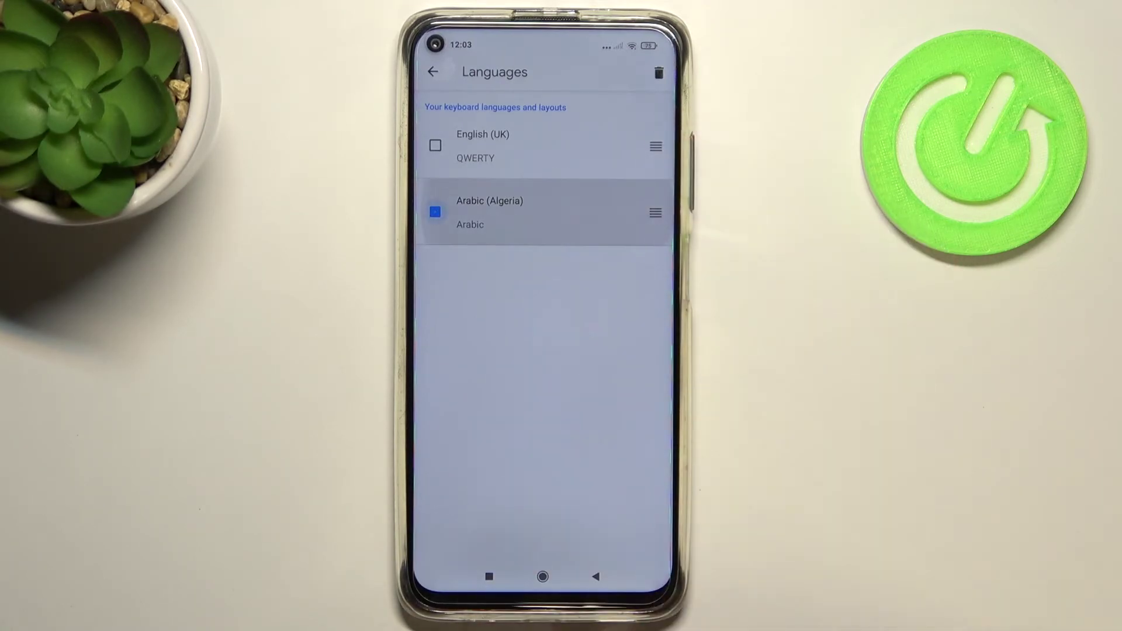
left_click(658, 73)
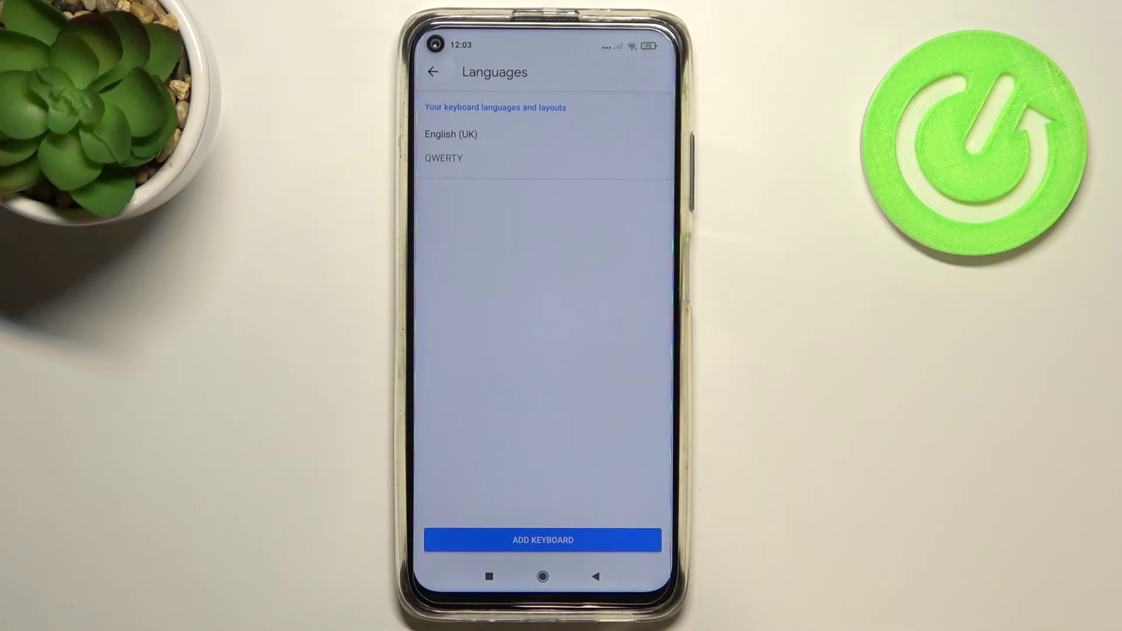
left_click(595, 576)
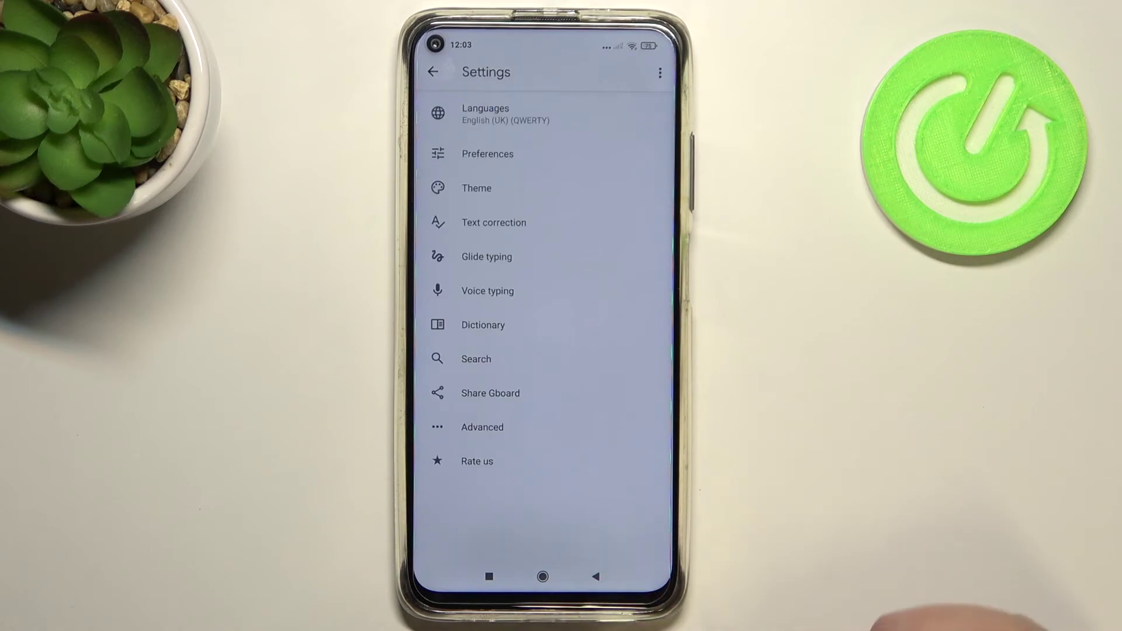
Check the English-only keyboard in the new conversation, then go to the home screen.
left_click(595, 575)
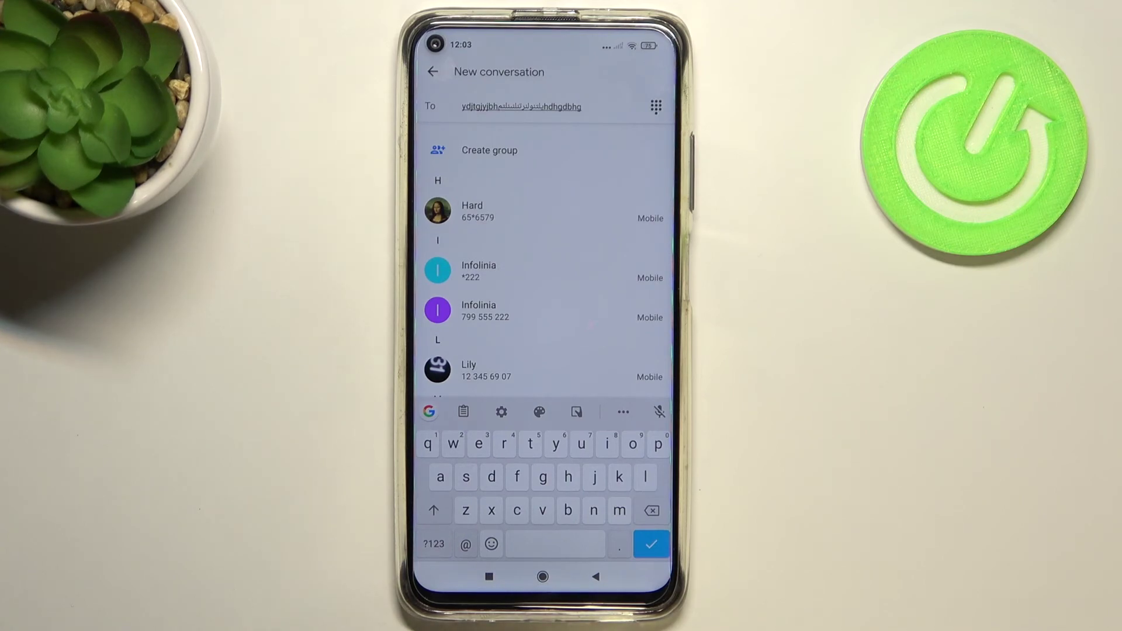
left_click(542, 576)
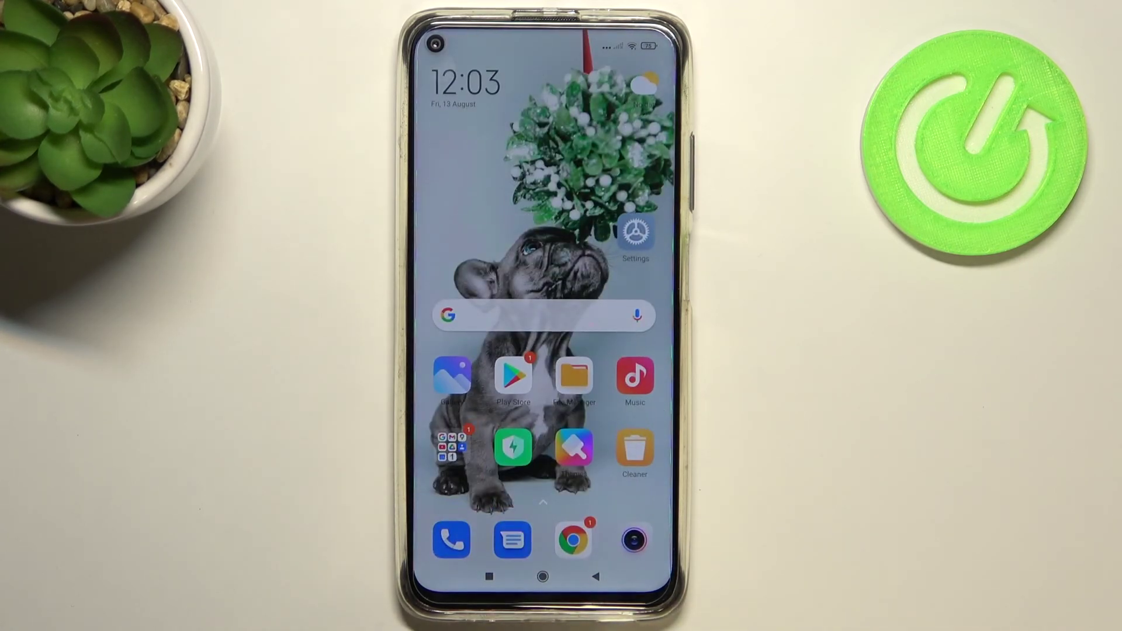